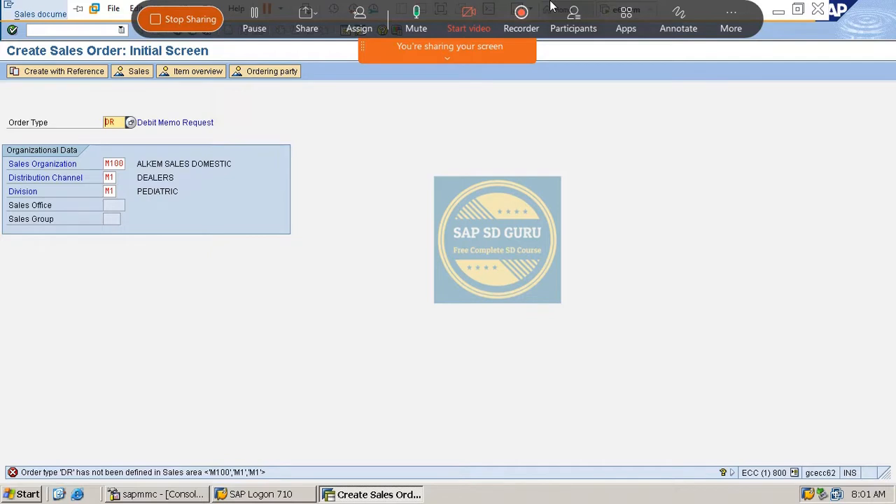
Open the existing invoice for change in a new session using transaction VF02.
click(63, 35)
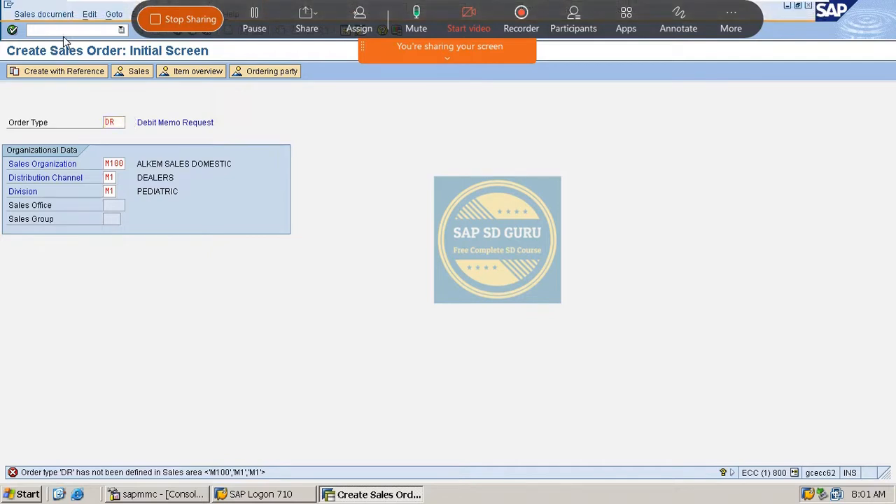
text(/ovf02)
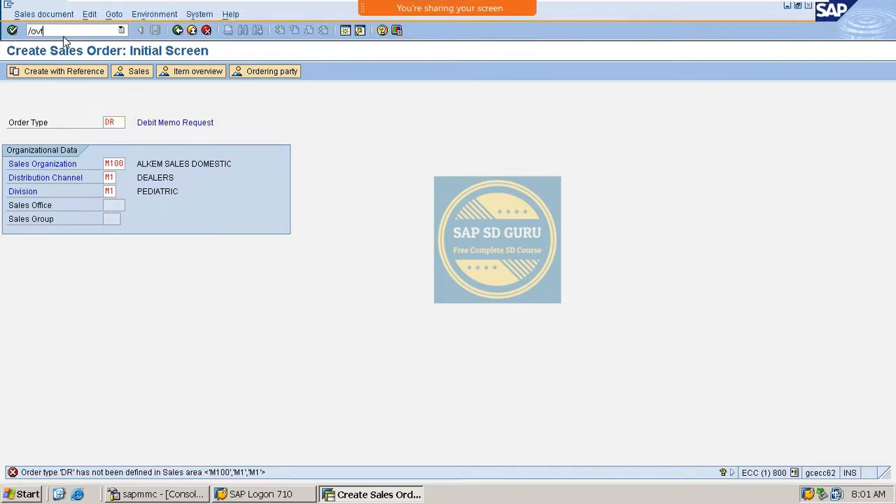
key(Return)
key(Return)
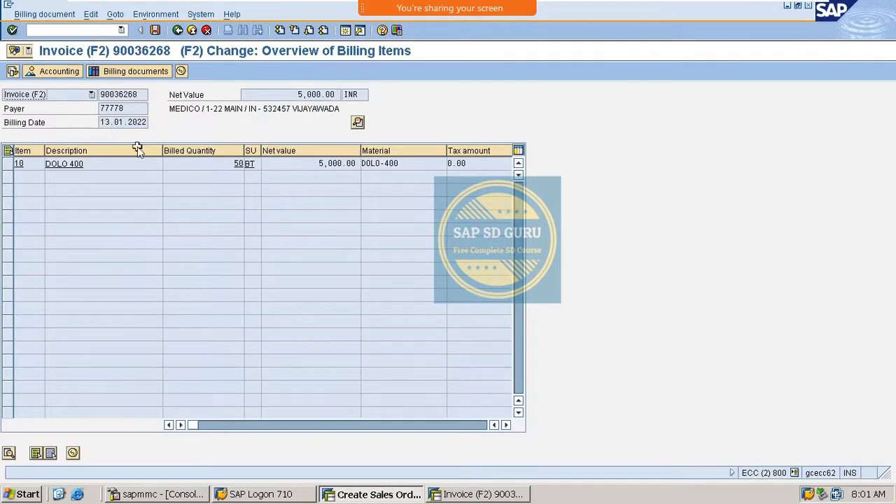
Display the same invoice's billing items in the current session using transaction VF03.
click(86, 30)
text(/nvf03)
key(Return)
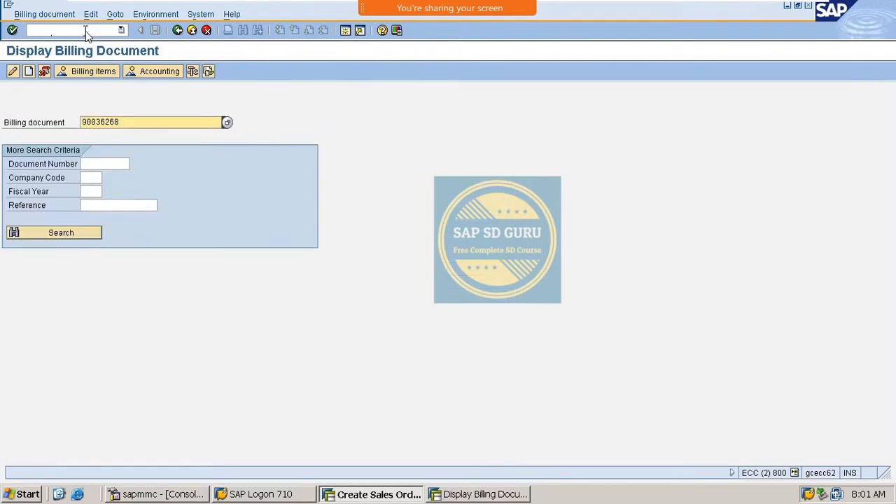
text(90036268)
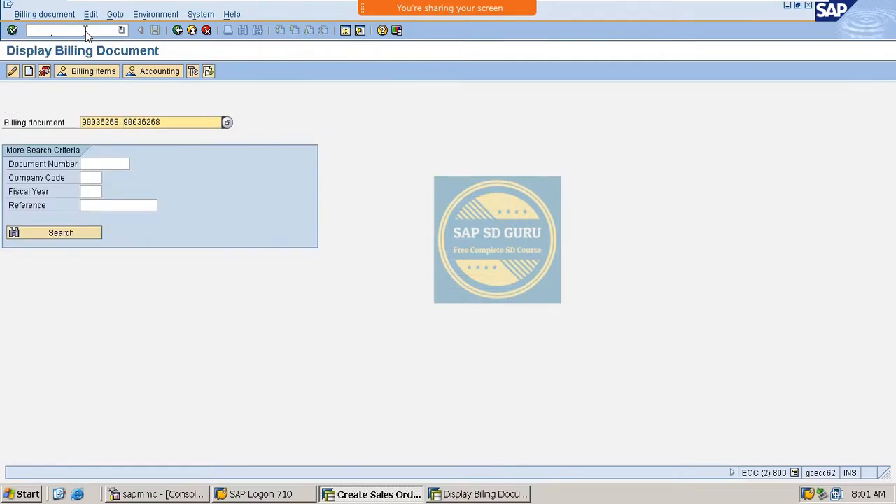
key(BackSpace)
key(BackSpace)
key(BackSpace)
key(BackSpace)
key(BackSpace)
key(BackSpace)
key(BackSpace)
key(BackSpace)
key(BackSpace)
key(Return)
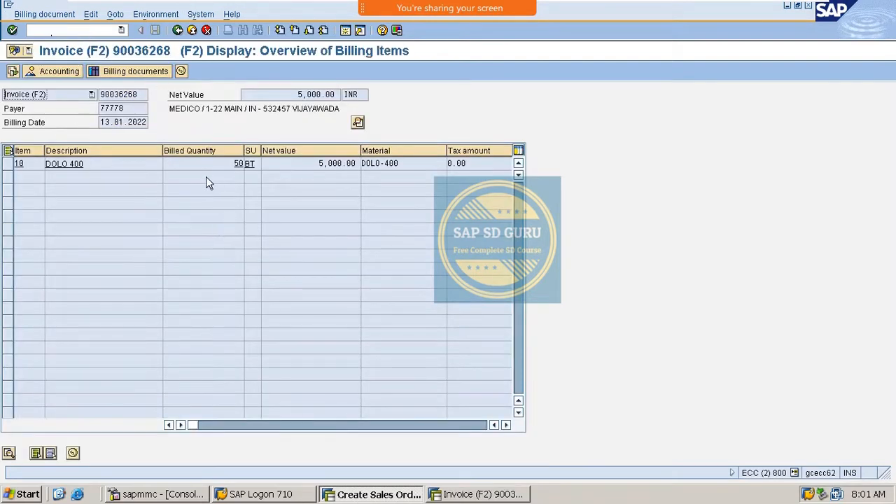
Check the invoice's net value and copy its billing document number.
click(300, 96)
drag(302, 96, 344, 107)
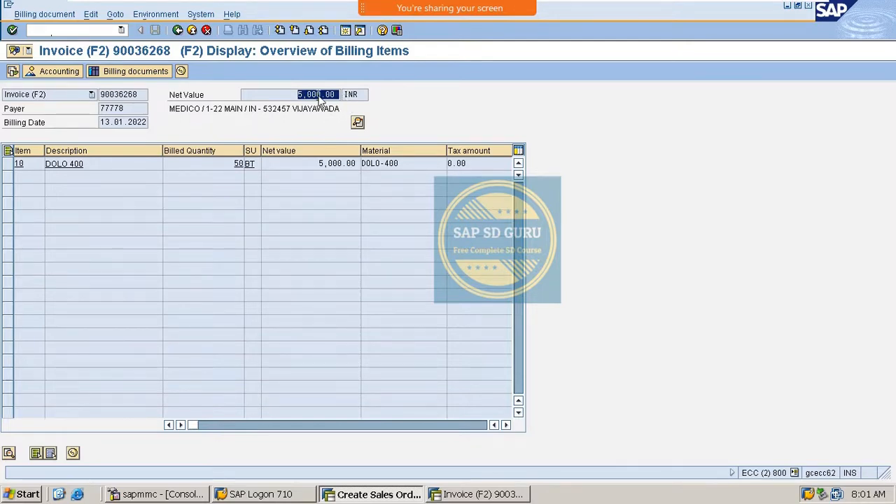
drag(297, 91, 336, 102)
click(298, 94)
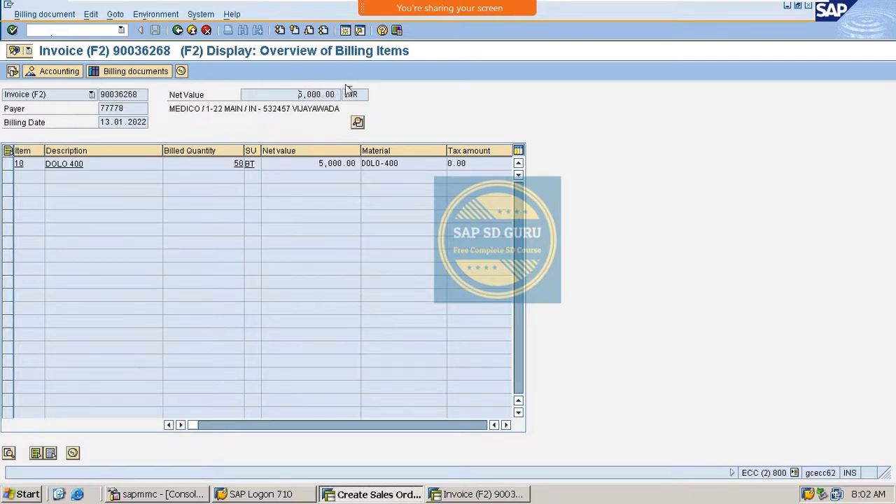
drag(293, 94, 380, 105)
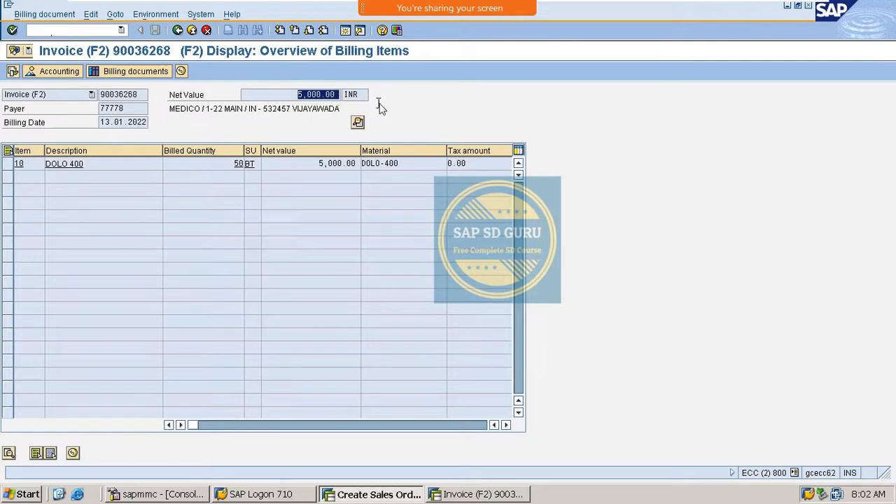
click(293, 94)
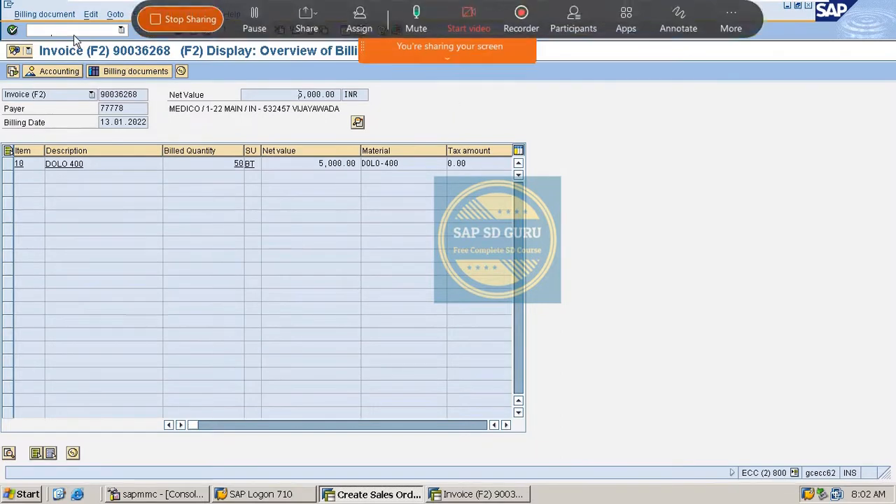
drag(143, 93, 61, 86)
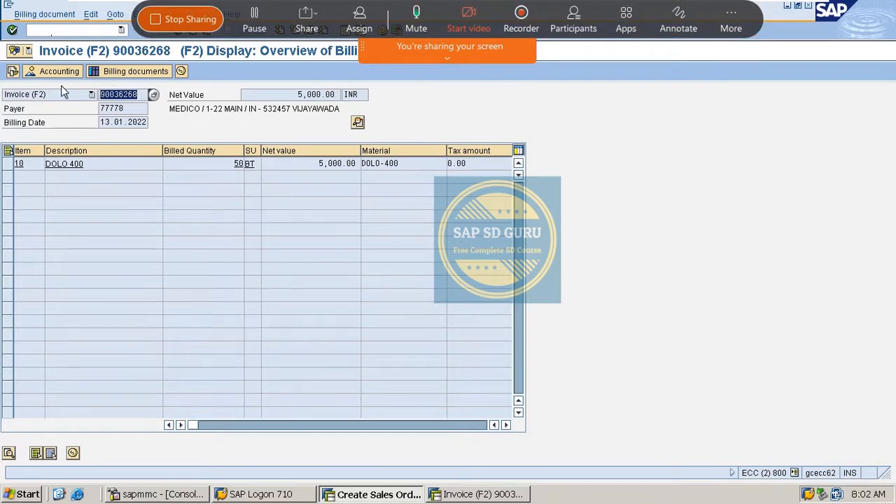
key(ctrl+c)
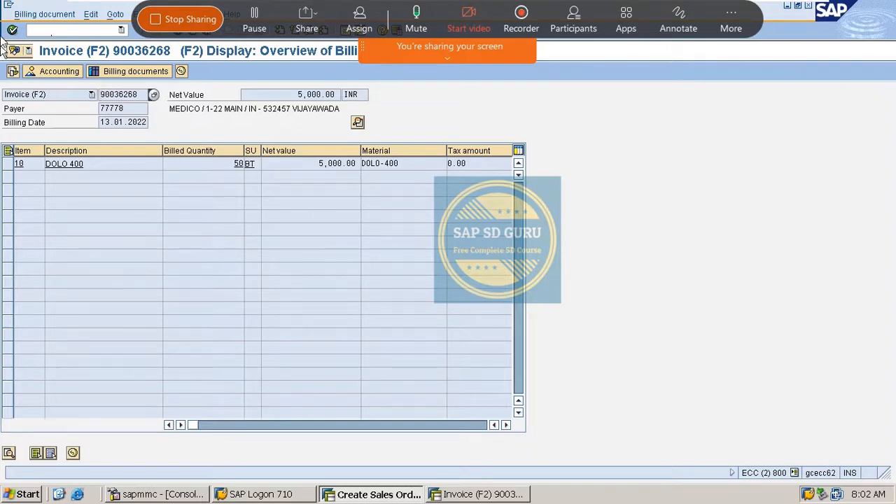
Try to start a debit memo request (DR) for sales area M100/M1/M1 using transaction VA01 in the current session.
click(53, 26)
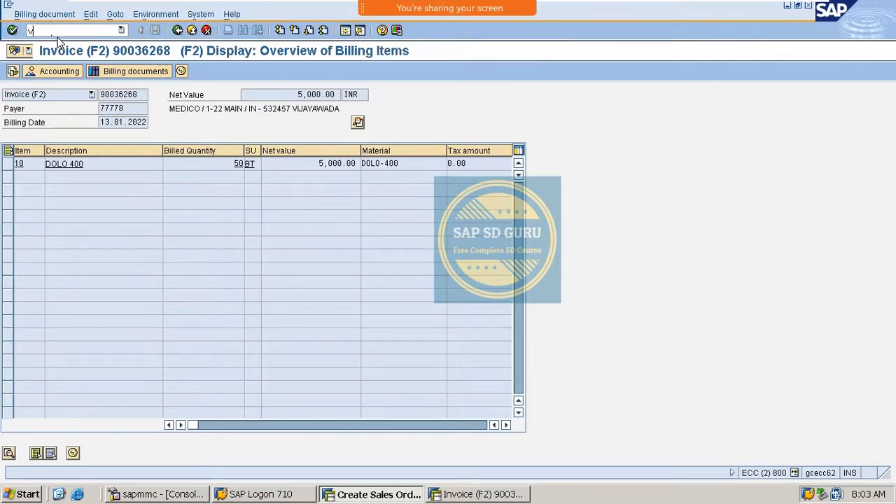
text(va01)
key(Return)
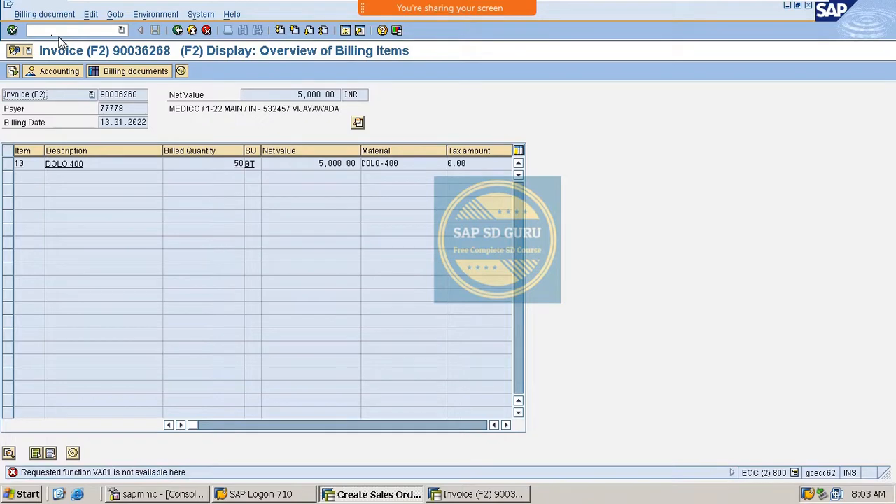
click(98, 28)
text(/nva01)
key(Return)
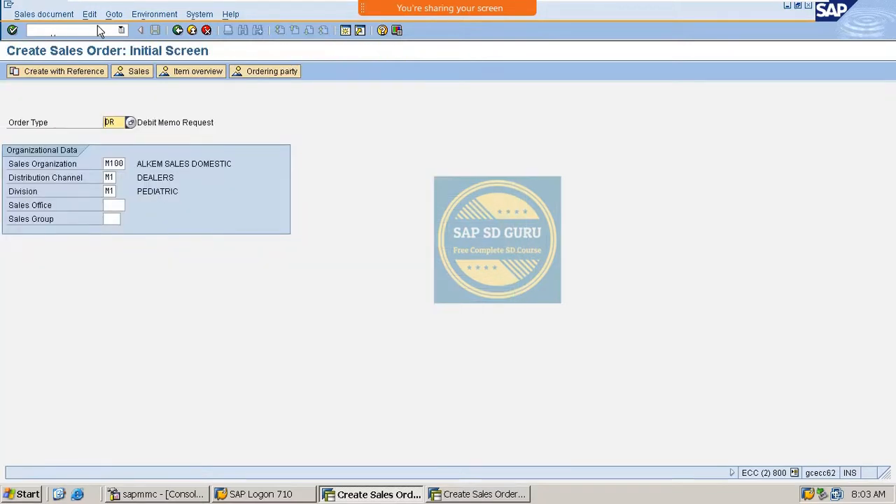
key(Return)
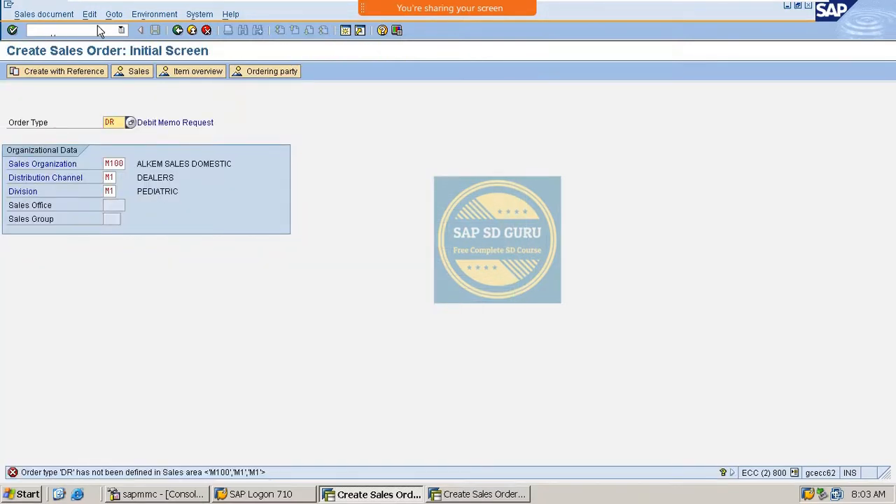
double_click(119, 123)
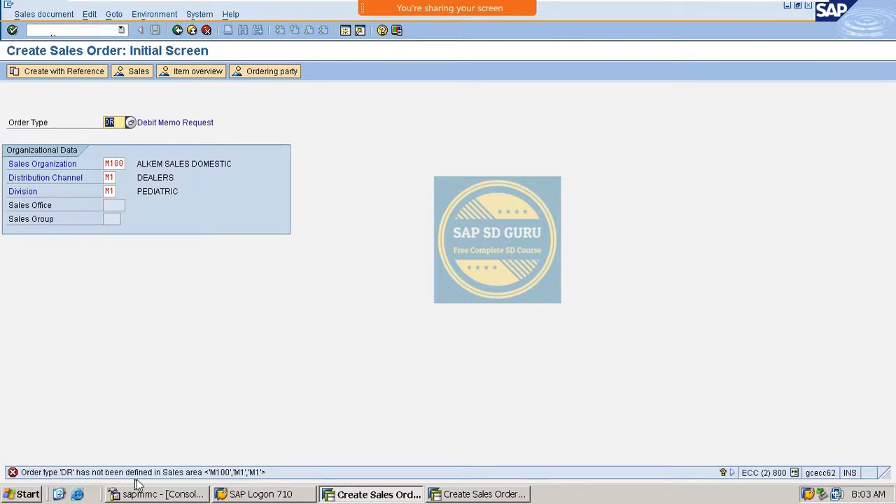
Open the allowed order types per sales organization in a new session using transaction OVAZ.
click(77, 31)
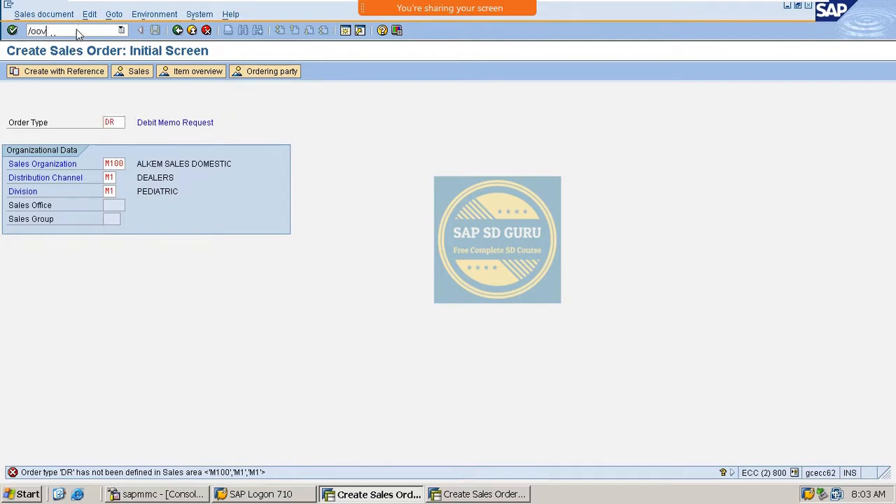
text(/oovaz)
key(Return)
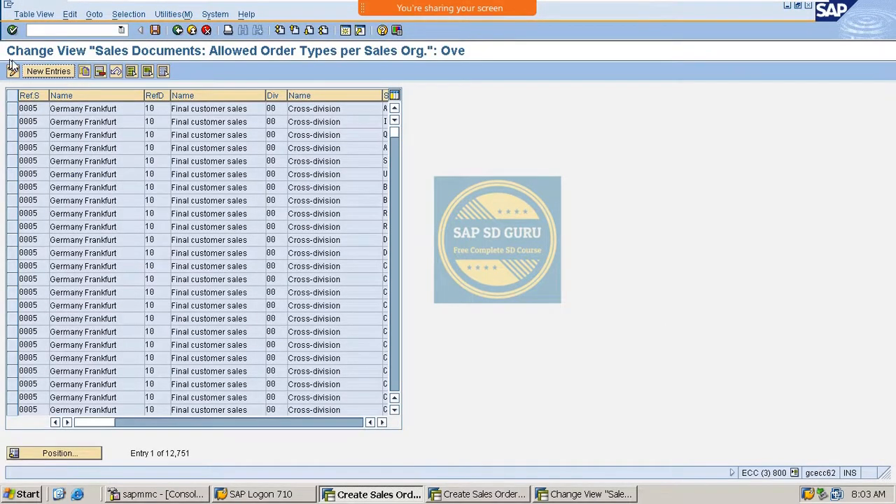
Add and save a new entry allowing order type DR for sales organization M100, distribution channel M1 and division M1.
click(67, 78)
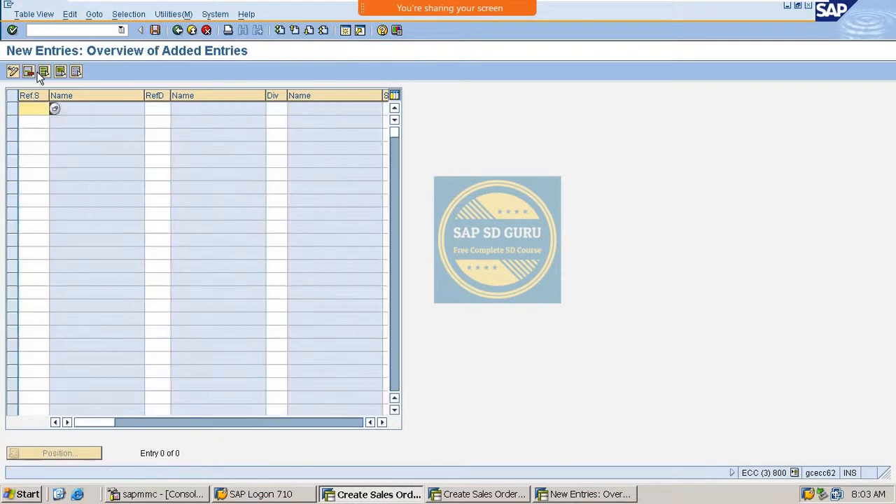
text(m100)
key(Tab)
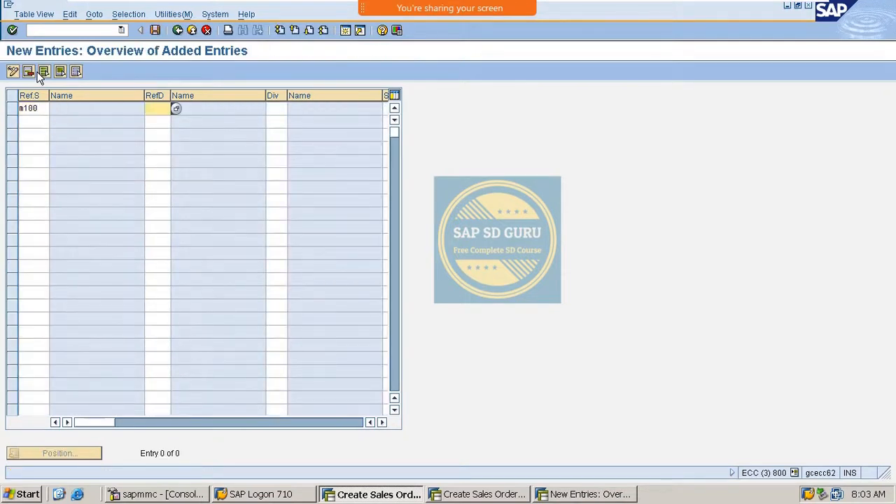
text(m1)
key(Tab)
text(m1)
key(Tab)
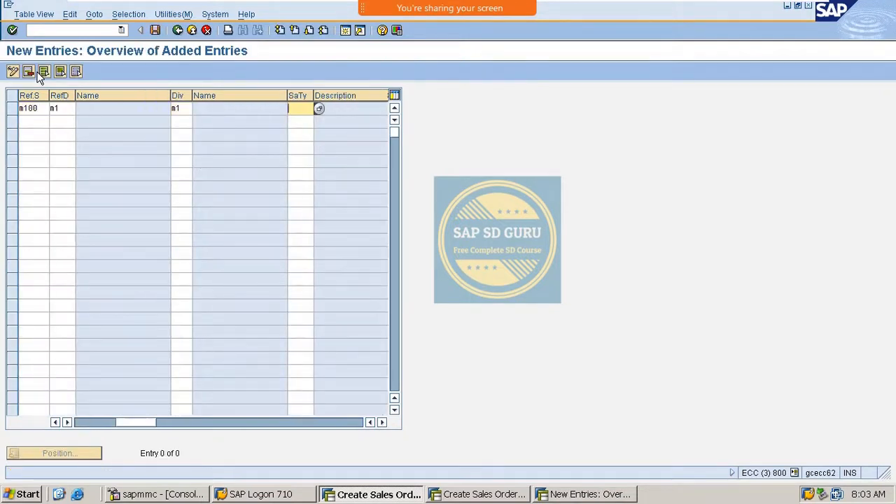
text(DR)
key(Return)
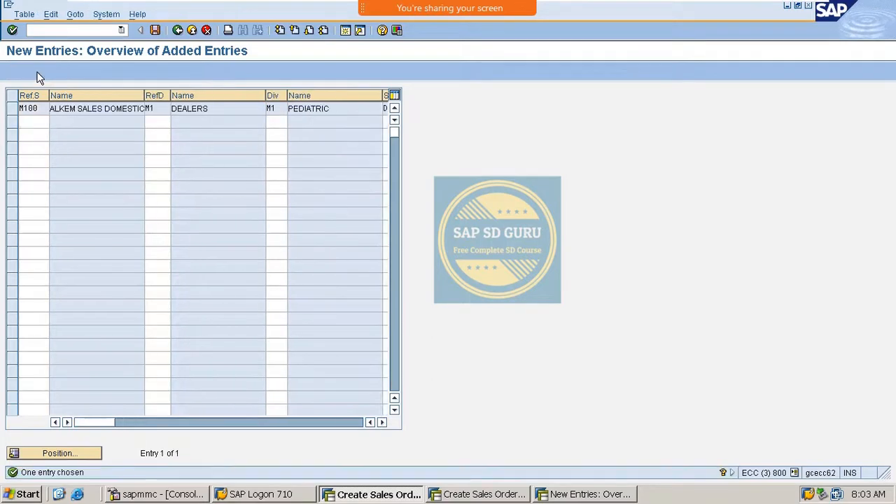
key(ctrl+s)
key(Return)
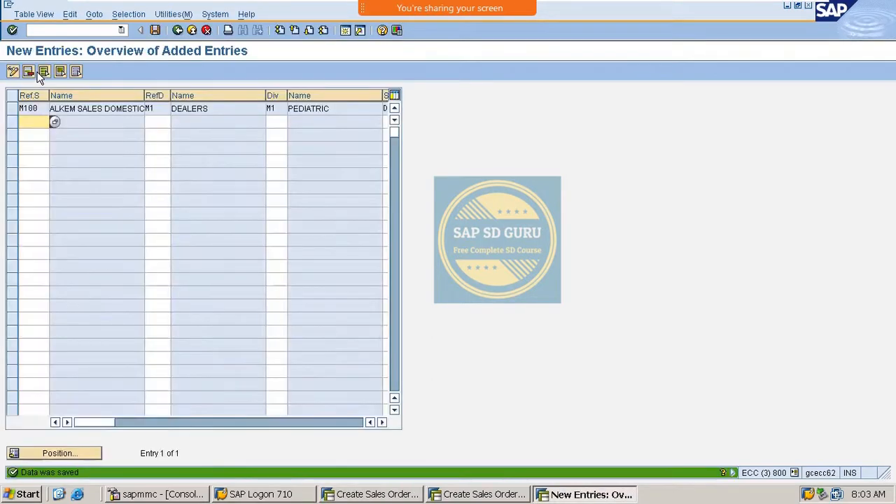
Check in transaction VA01 that a debit memo request (DR) opens for sales area M100/M1/M1, and leave it without entries.
click(62, 30)
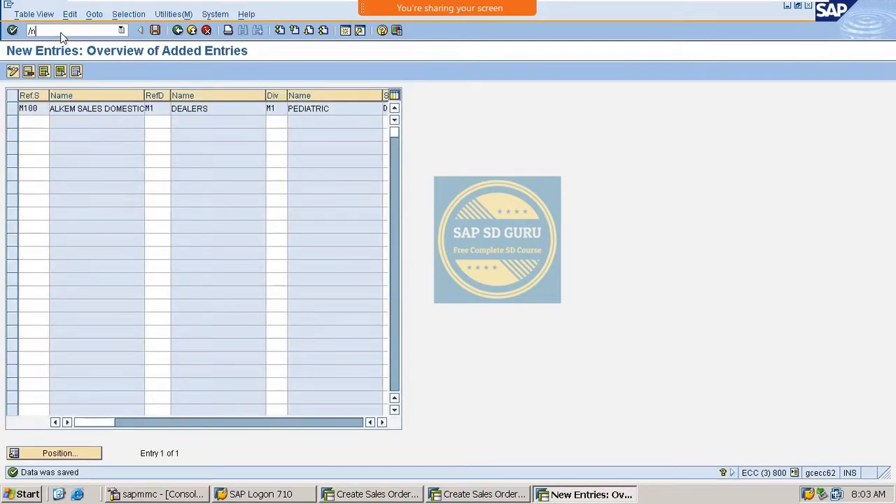
text(/nva01)
key(Return)
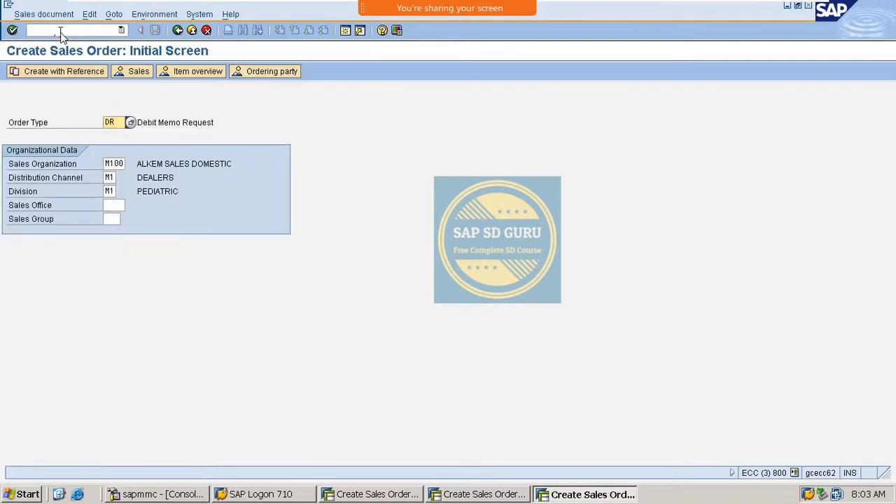
key(Return)
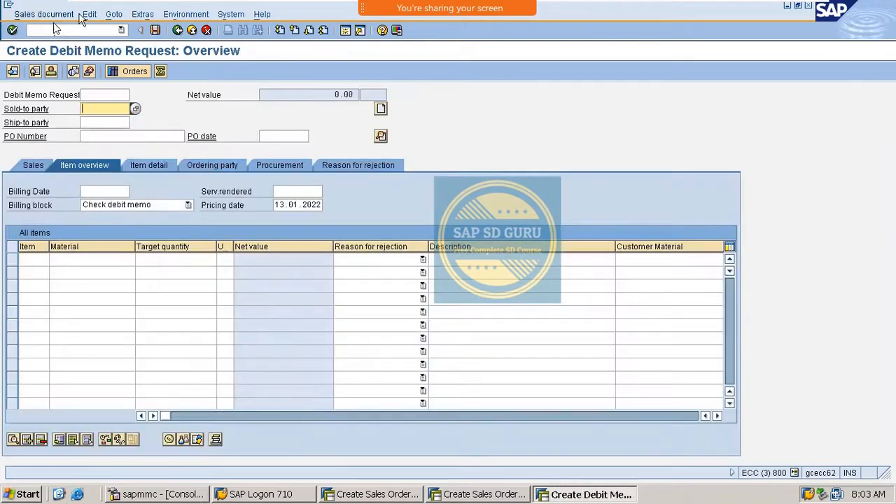
click(178, 32)
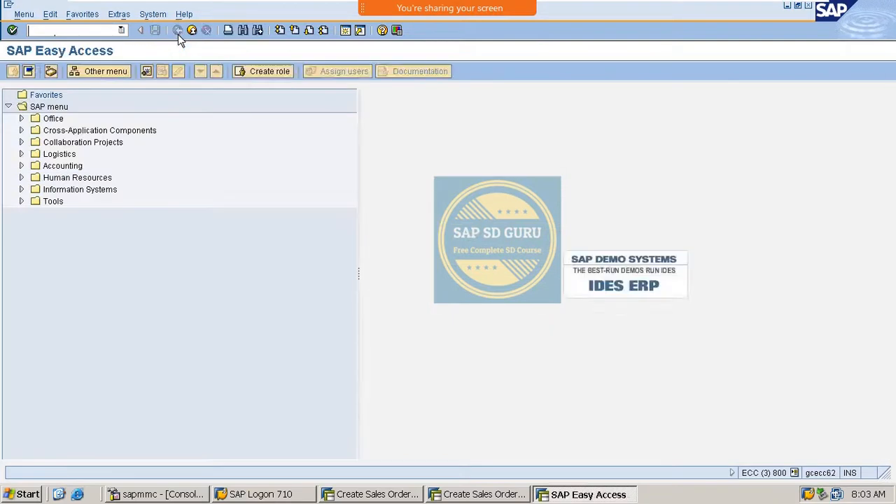
Create a debit memo request (DR) in transaction VA01 with reference to the invoice's billing document number.
text(/nva01)
key(Return)
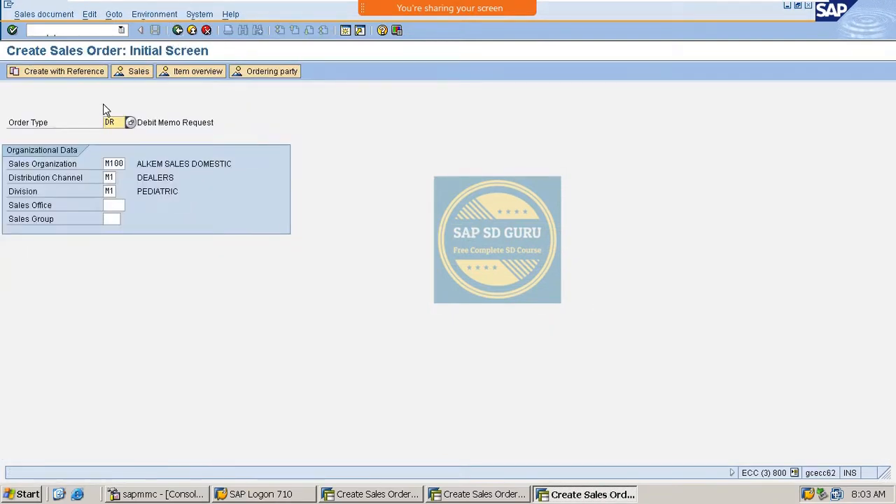
drag(120, 123, 75, 134)
click(67, 77)
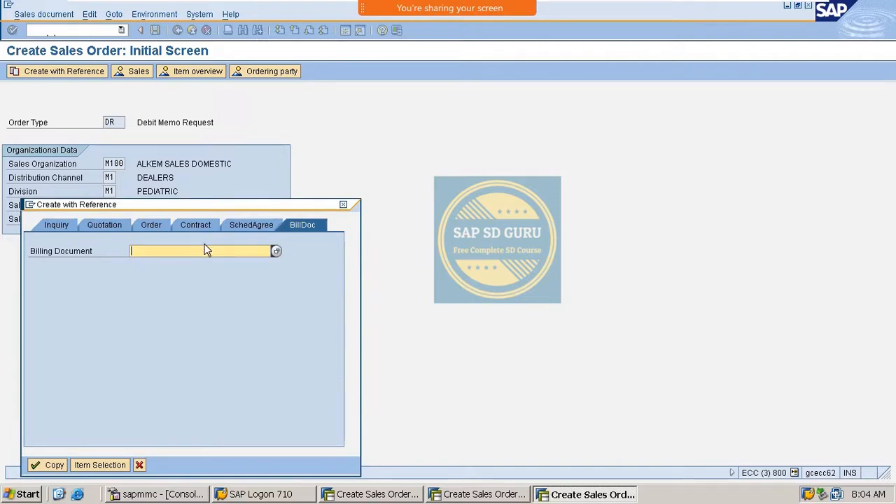
text(90036268)
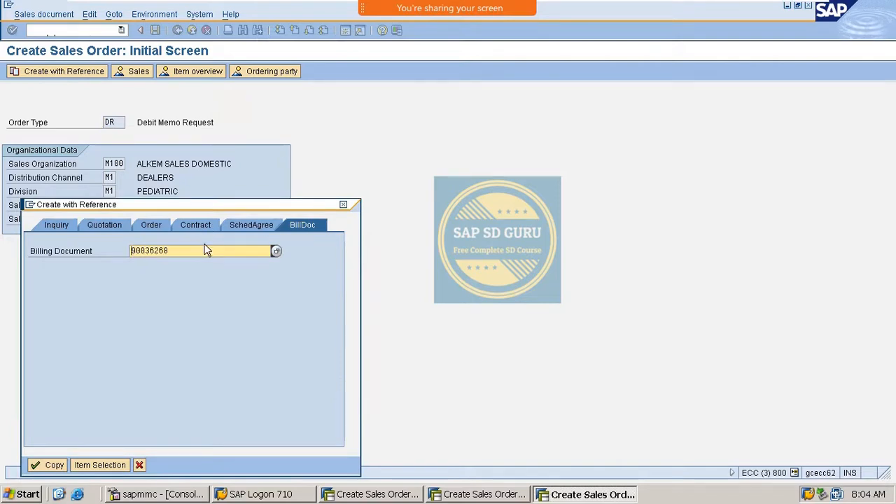
click(63, 459)
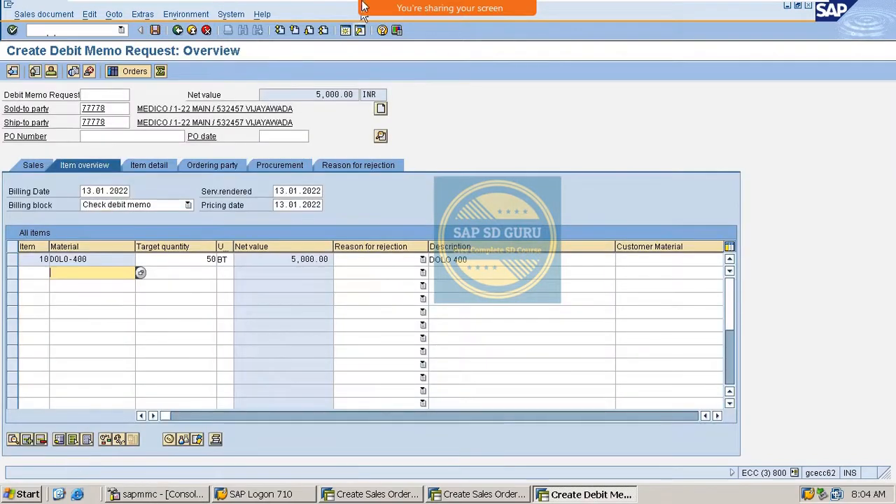
Set the PR00 price of item DOLO-400 to 20 INR per BT, then return to the overview and check the net value.
drag(312, 96, 353, 98)
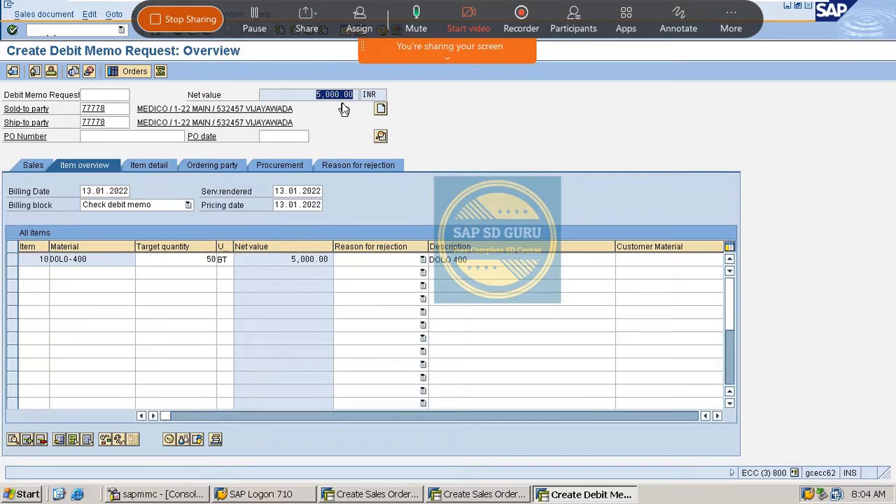
double_click(159, 263)
click(267, 137)
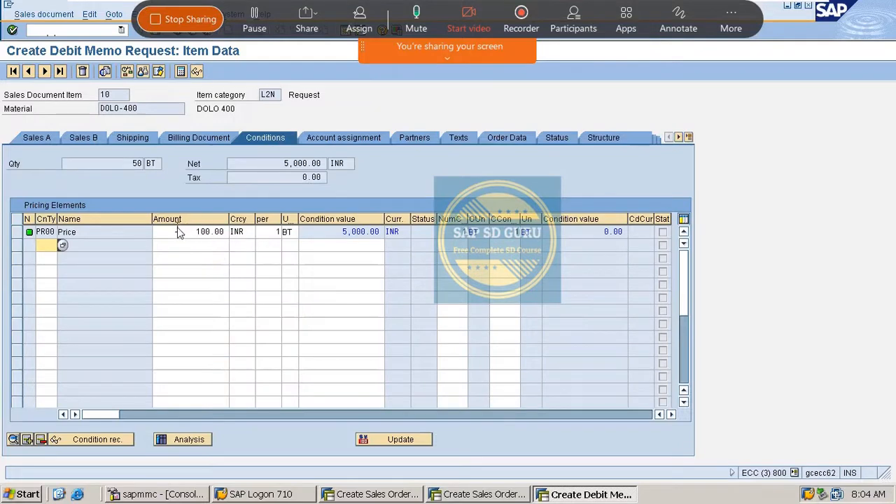
drag(178, 233, 242, 242)
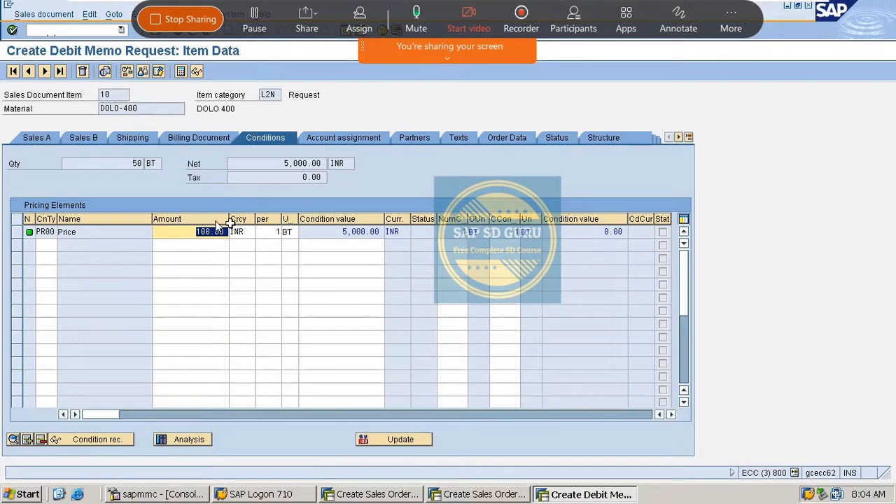
click(195, 233)
drag(194, 234, 265, 241)
key(Delete)
text(20)
key(Return)
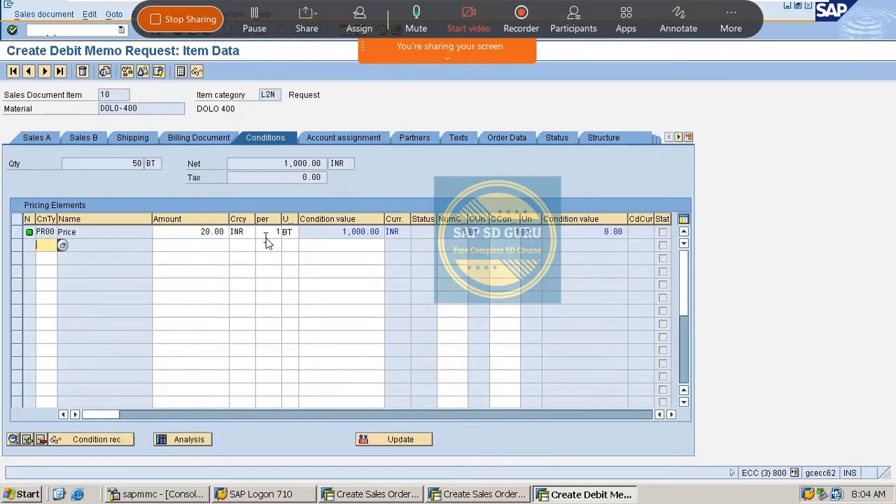
double_click(202, 232)
double_click(340, 233)
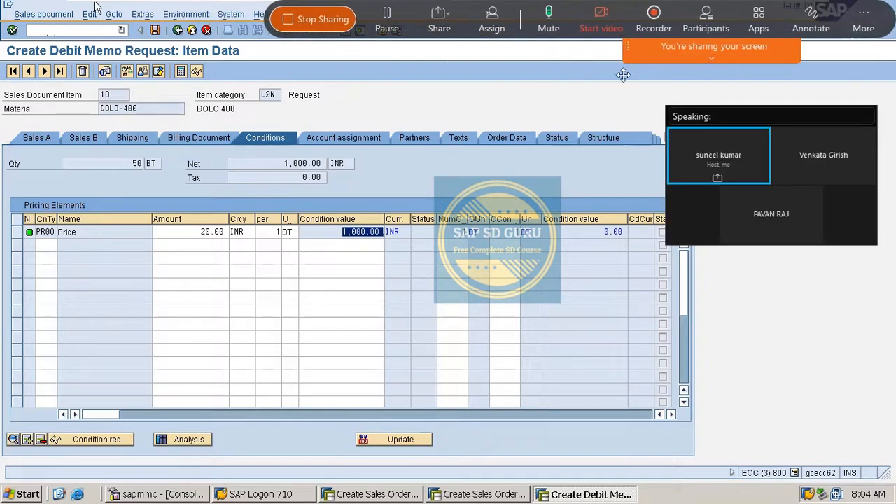
click(179, 32)
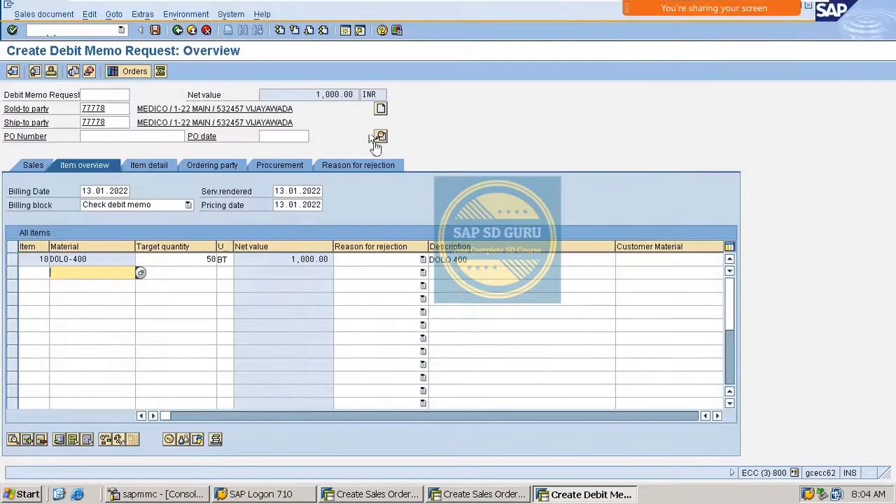
drag(310, 95, 532, 122)
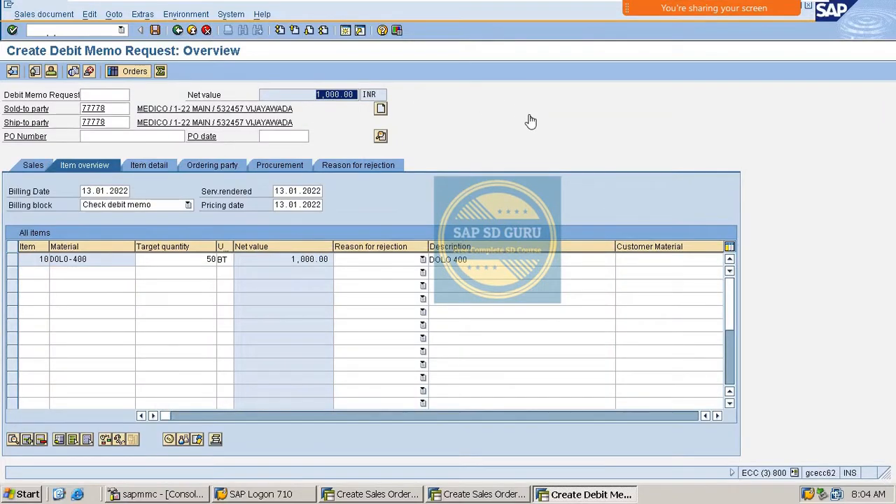
Save the debit memo request with order reason ERP Billing CRM Service and an empty billing block.
click(39, 170)
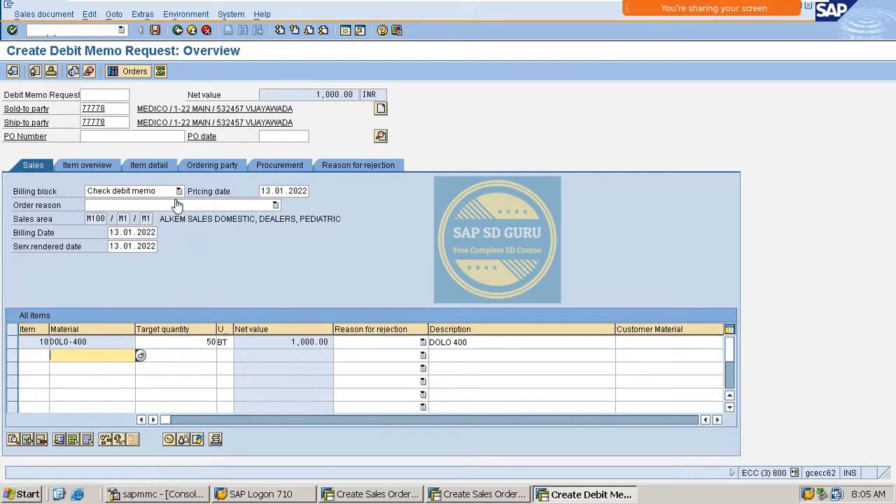
click(148, 191)
click(154, 242)
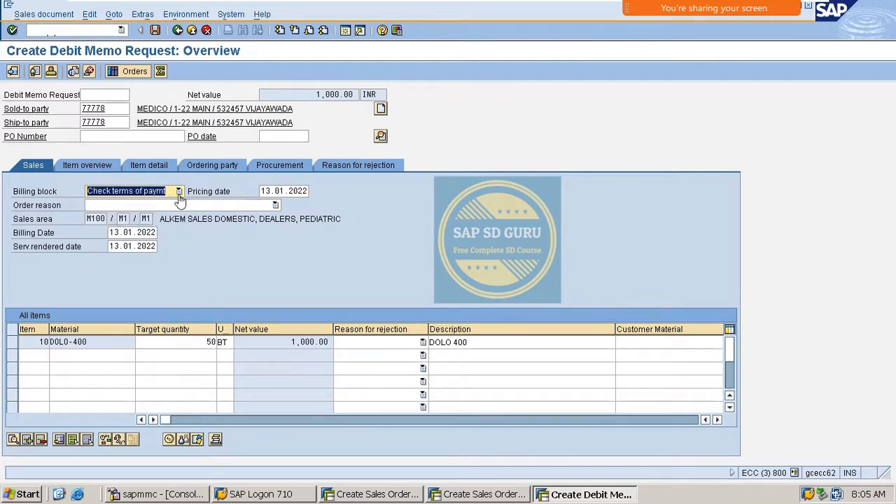
click(275, 205)
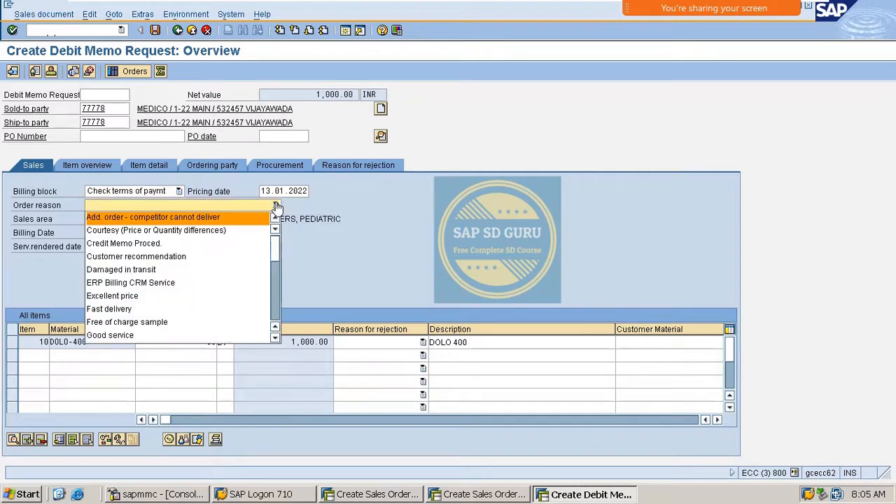
click(203, 282)
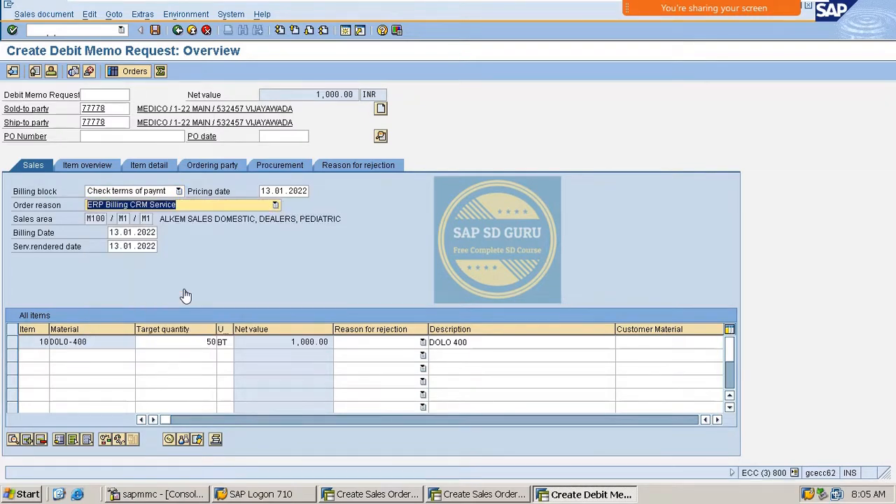
click(166, 197)
click(166, 193)
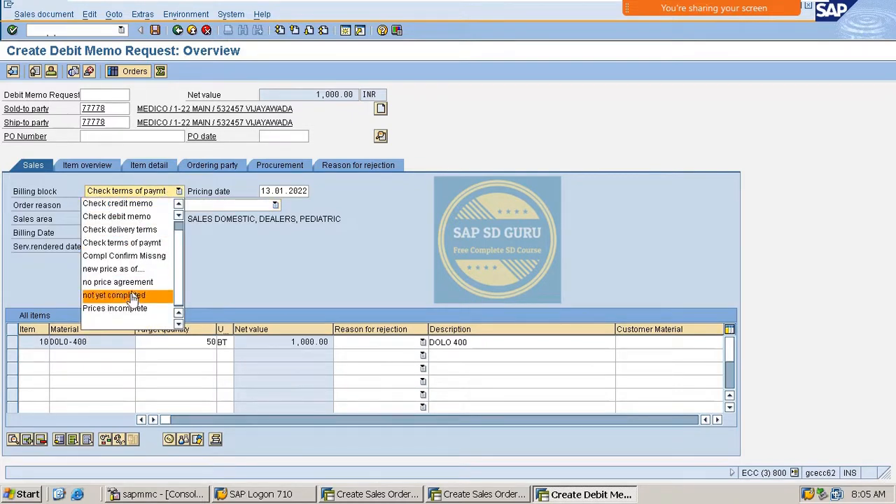
click(128, 327)
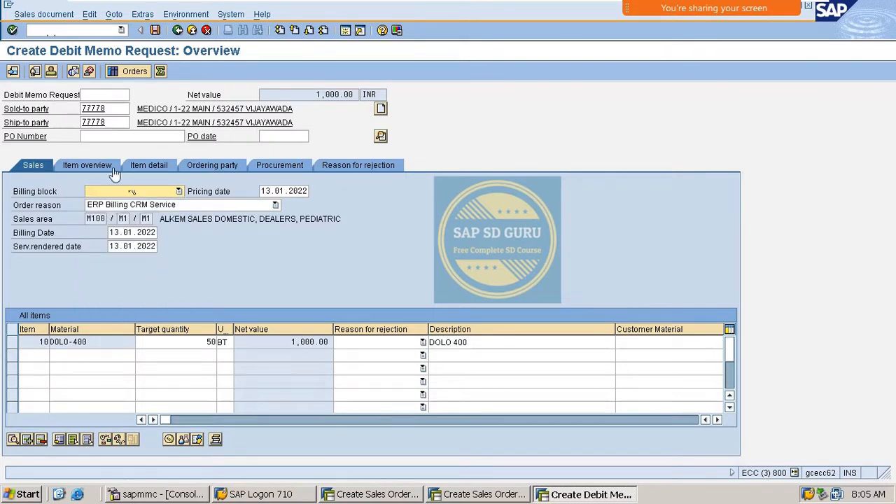
click(155, 31)
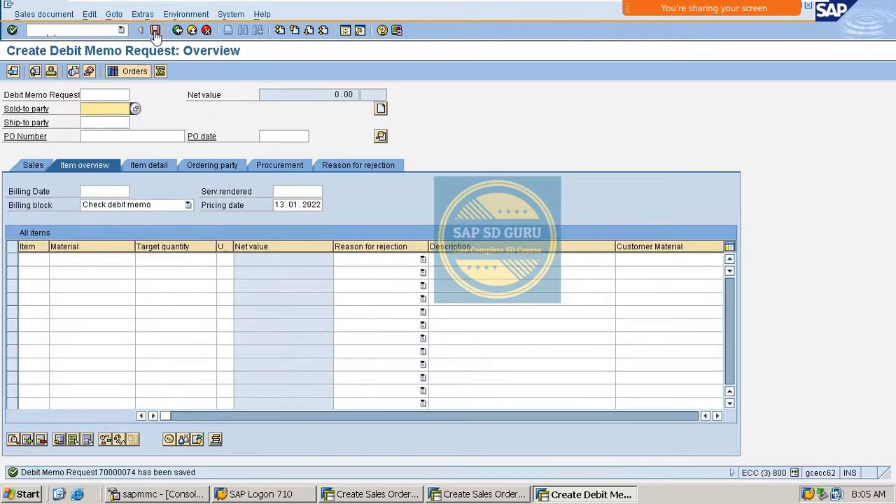
Create and save the debit memo (L2) for the saved debit memo request using transaction VF01.
click(62, 31)
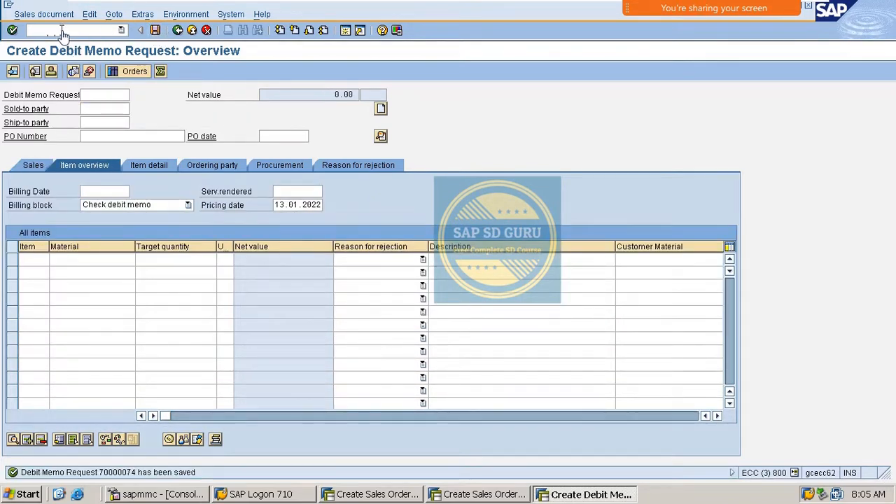
text(/nvf)
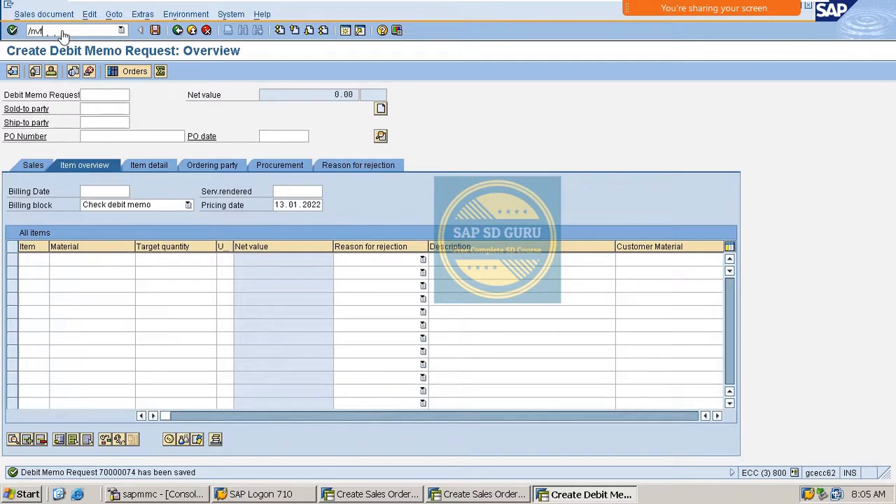
text(01)
key(Return)
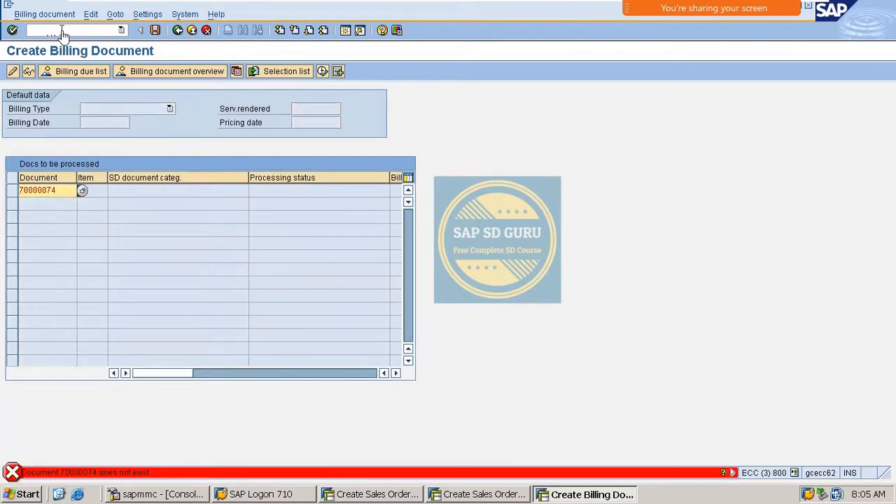
key(Return)
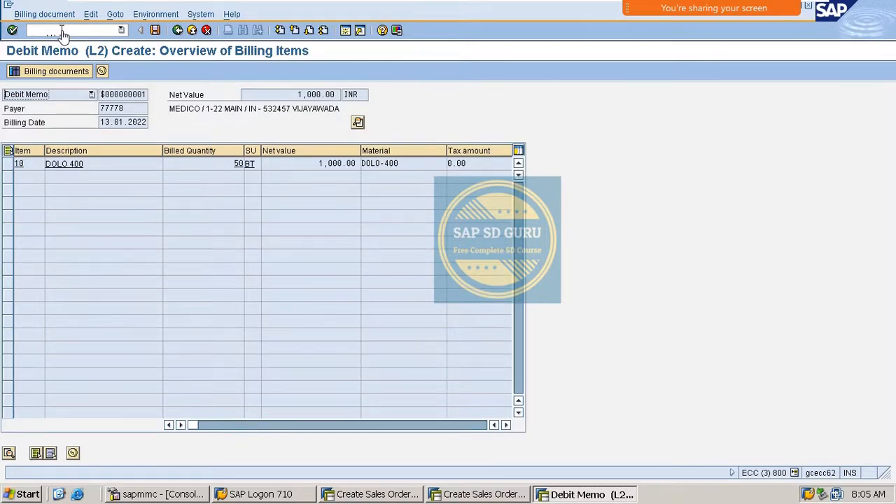
key(ctrl+s)
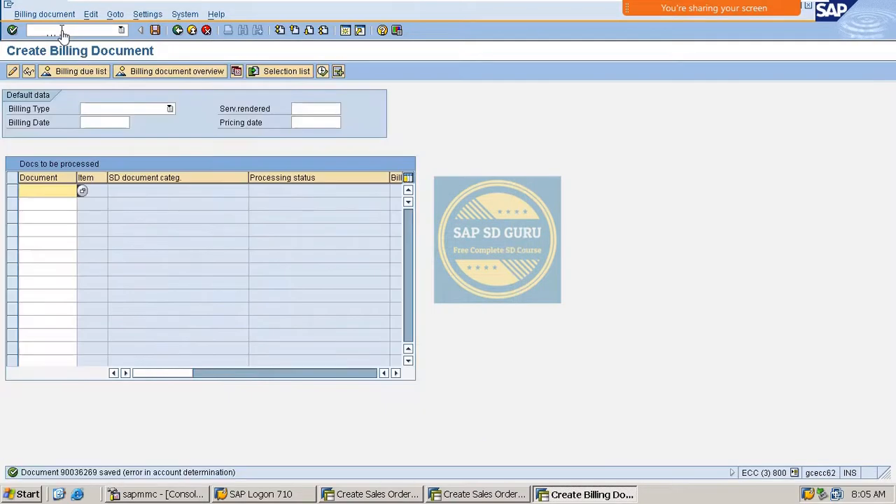